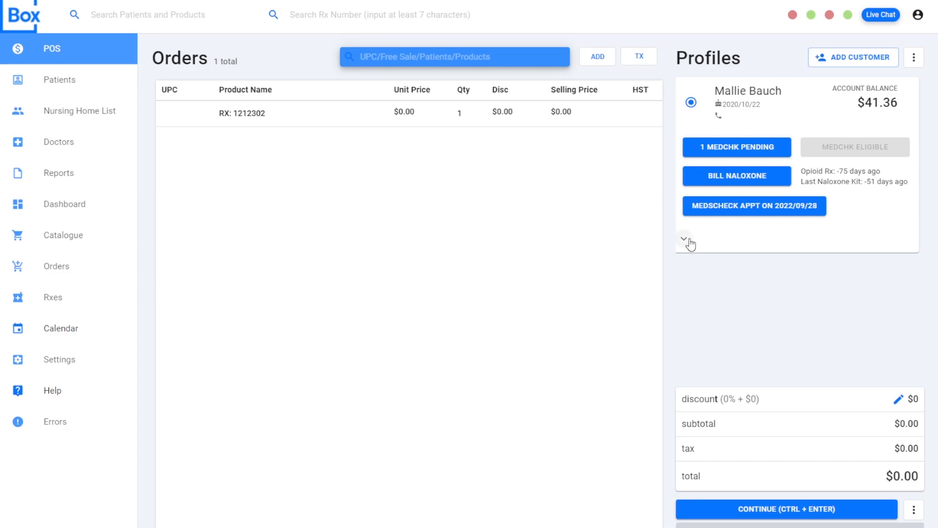
- Review the additional actions available for the customer on the order
{"action": "left_click", "coordinate": [686, 243]}
{"action": "scroll", "coordinate": [752, 244], "scroll_direction": "down", "scroll_amount": 2}
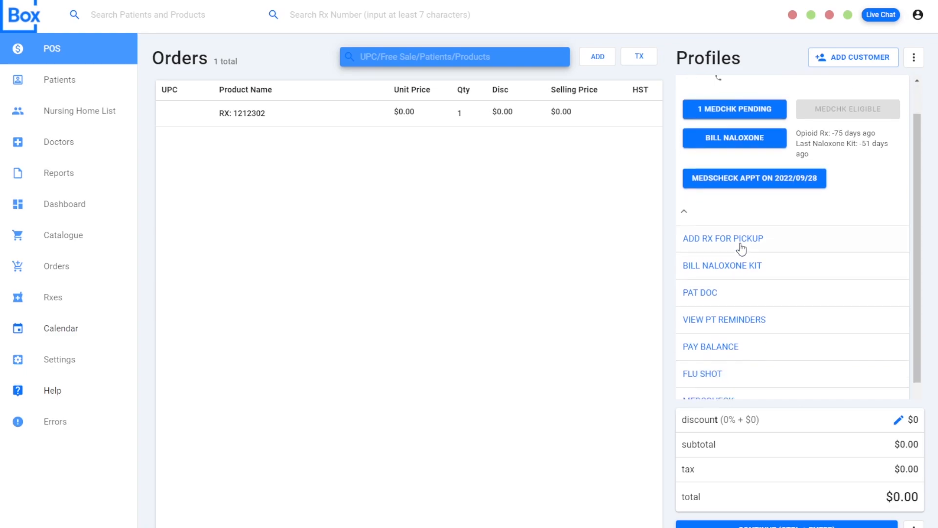
{"action": "scroll", "coordinate": [758, 215], "scroll_direction": "down", "scroll_amount": 1}
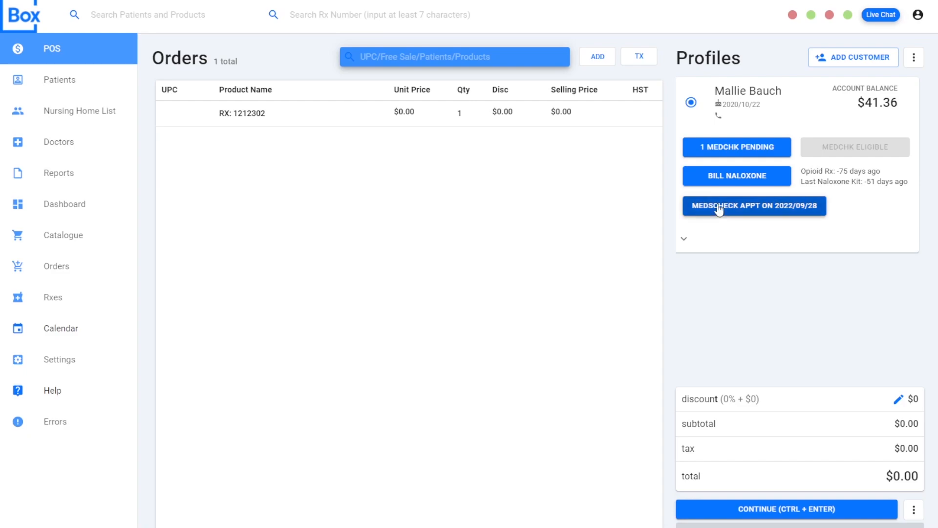
- Open the customer's pending MedsCheck and mark it as performed at the patient's home, with MedsCheck Annual as the reason
{"action": "left_click", "coordinate": [753, 145]}
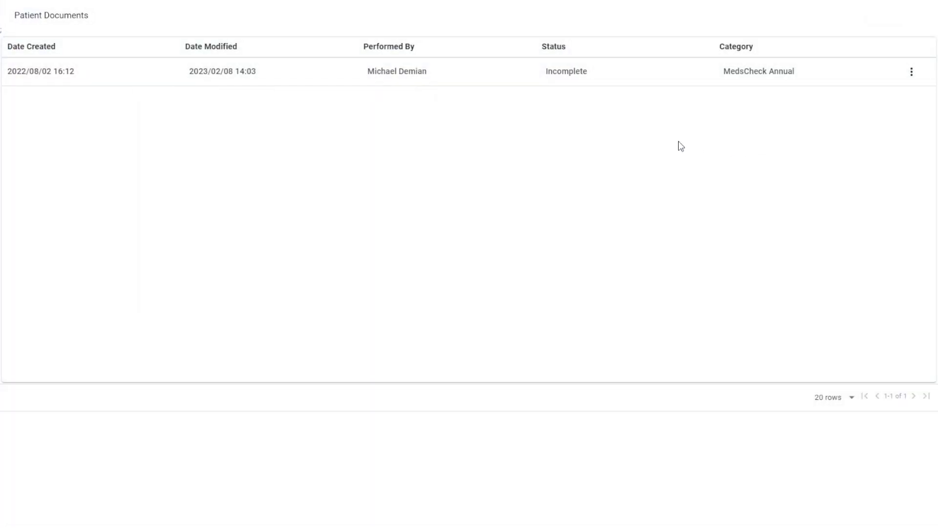
{"action": "left_click", "coordinate": [516, 73]}
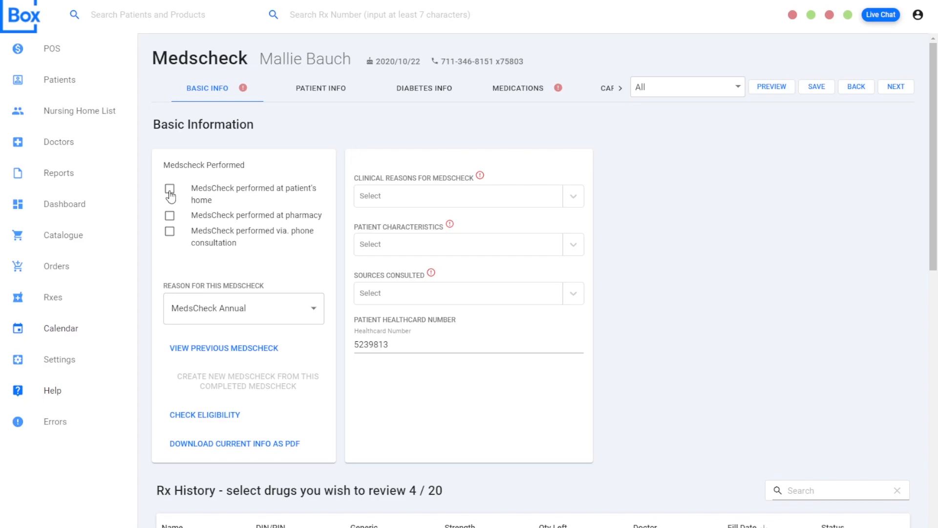
{"action": "left_click", "coordinate": [170, 189]}
{"action": "left_click", "coordinate": [251, 312]}
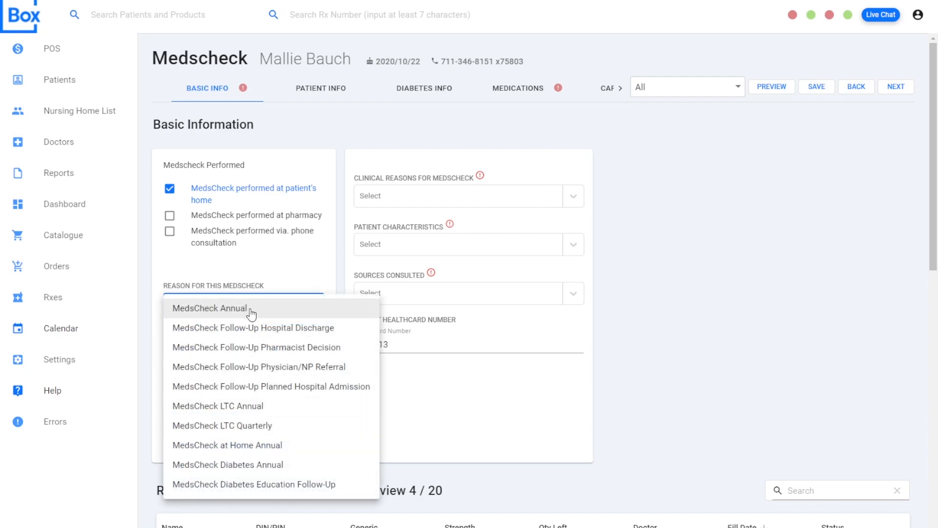
{"action": "left_click", "coordinate": [251, 311]}
- Set the clinical reason for the MedsCheck to "At pharmacist's recommendation"
{"action": "left_click", "coordinate": [491, 200]}
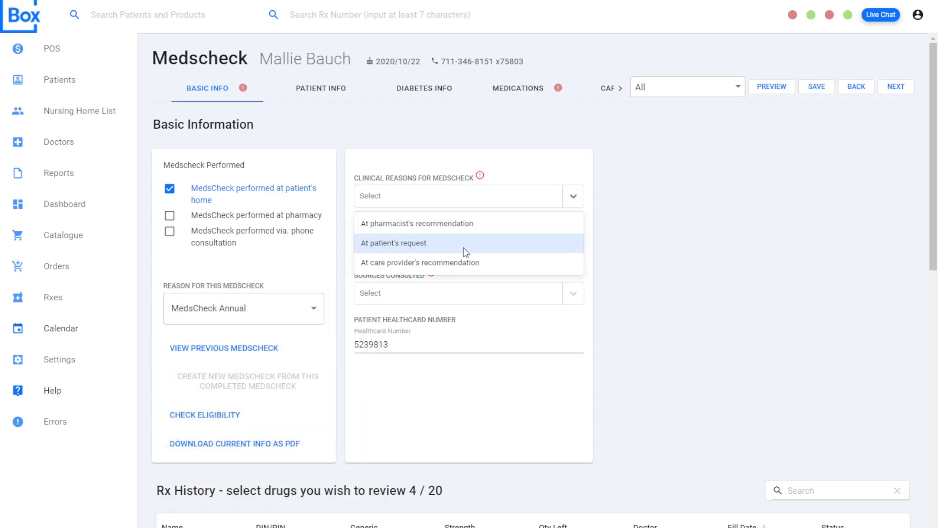
{"action": "left_click", "coordinate": [463, 227]}
{"action": "left_click", "coordinate": [503, 286]}
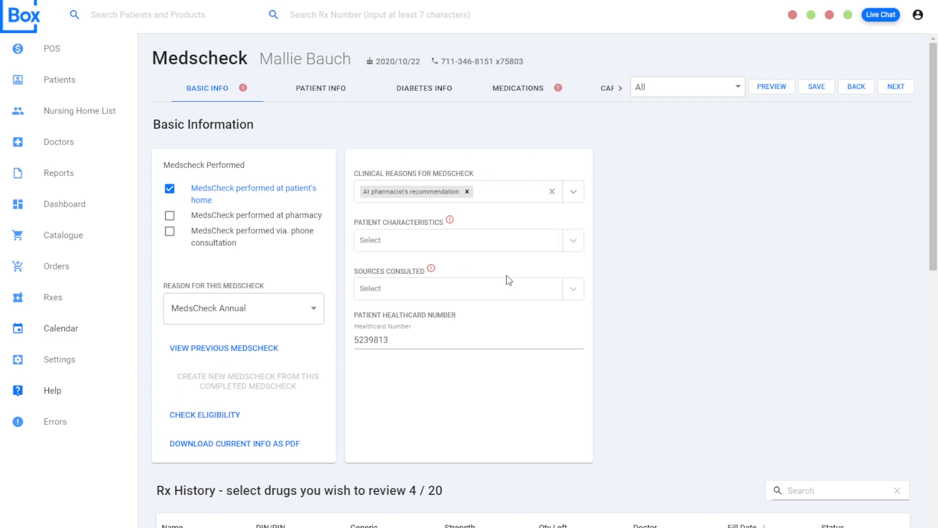
{"action": "left_click", "coordinate": [681, 317]}
{"action": "left_click_drag", "start_coordinate": [430, 342], "coordinate": [350, 347]}
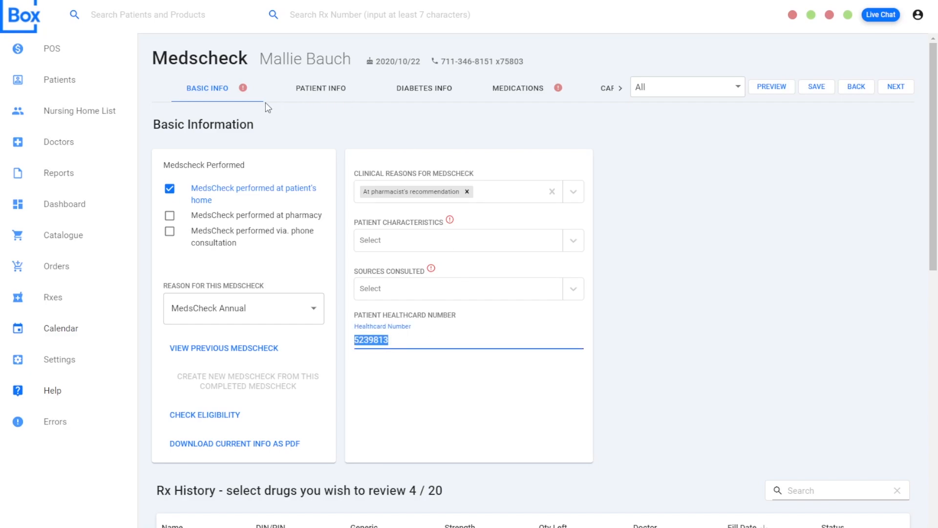
{"action": "left_click", "coordinate": [332, 133]}
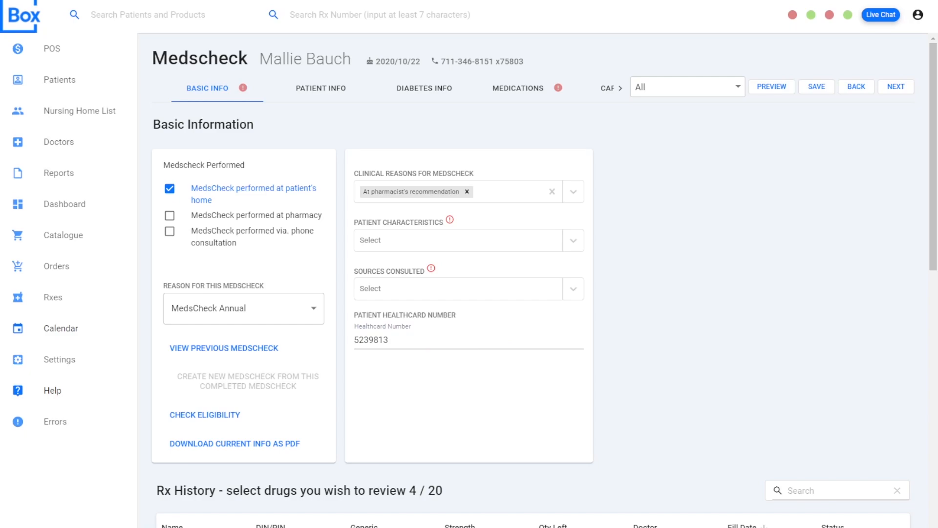
- Create a custom patient characteristic "test" for the MedsCheck
{"action": "left_click", "coordinate": [440, 239]}
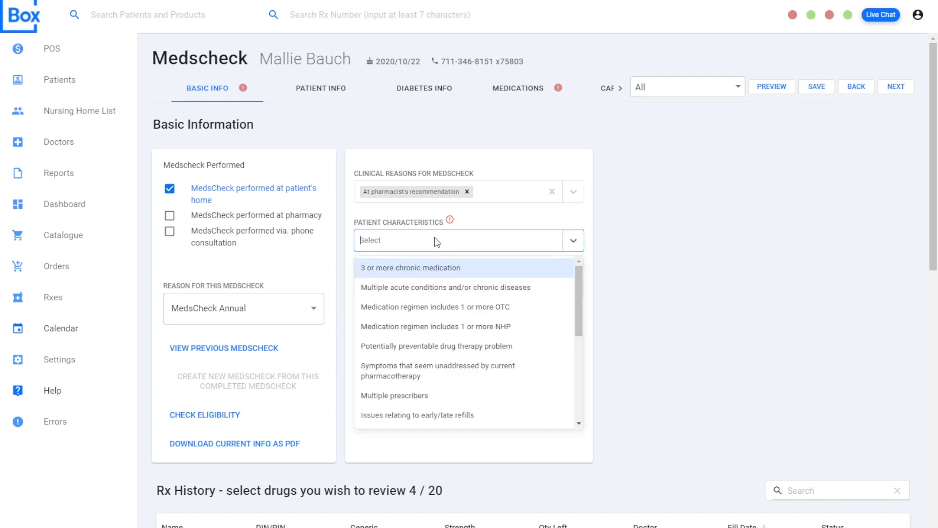
{"action": "type", "text": "test"}
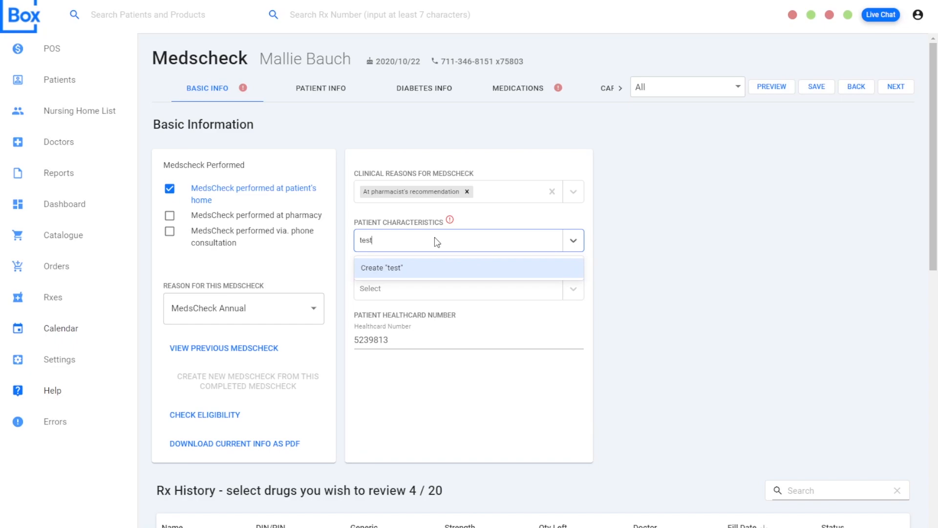
{"action": "key", "text": "Return"}
{"action": "key", "text": "Escape"}
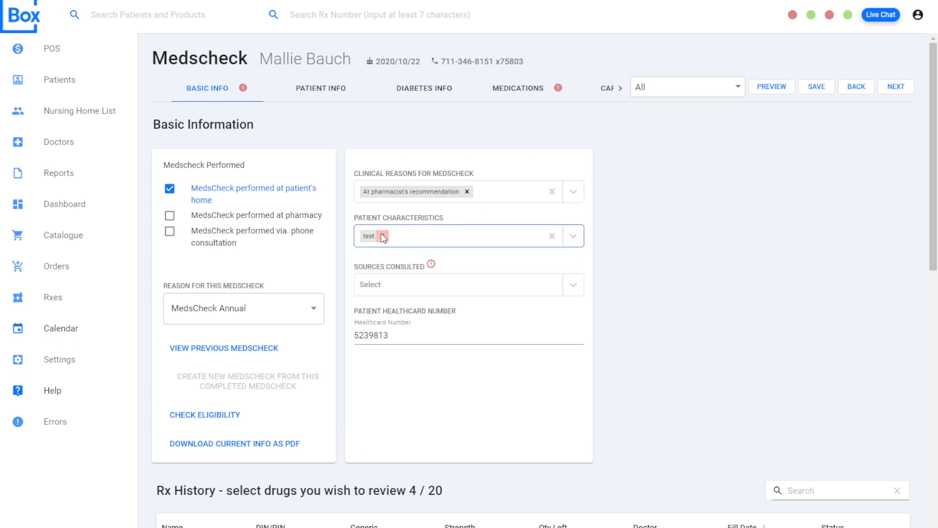
{"action": "left_click", "coordinate": [657, 268]}
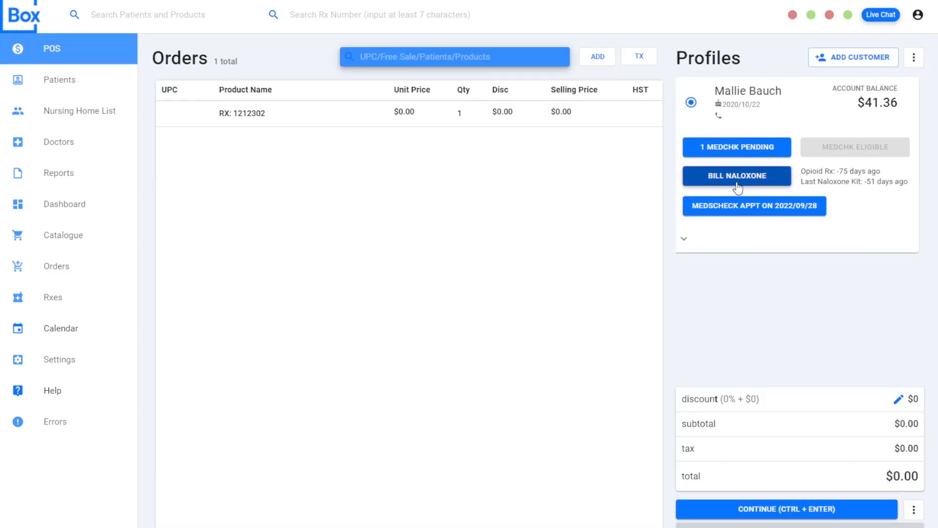
- Bill a naloxone kit for the customer with the service type Intra-Nasal Naloxone Kit and adjudicate the claim
{"action": "left_click", "coordinate": [743, 177]}
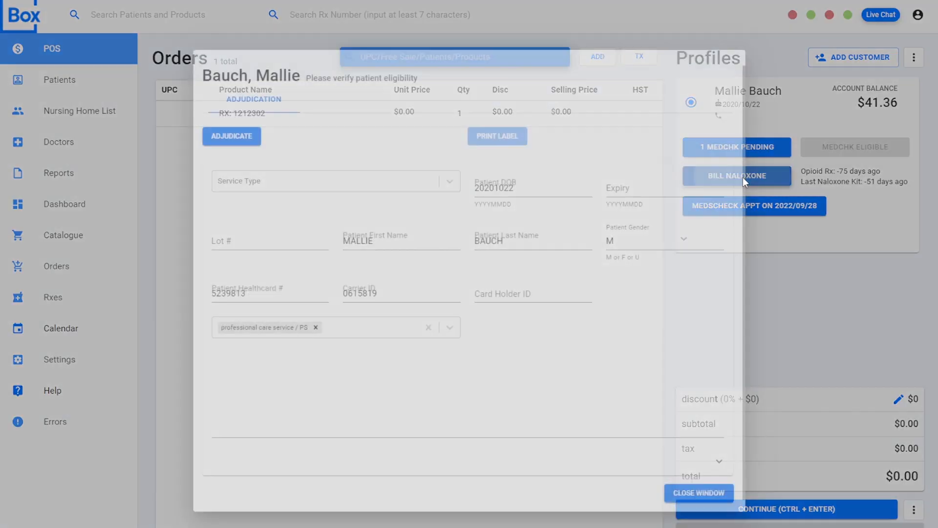
{"action": "left_click", "coordinate": [298, 181]}
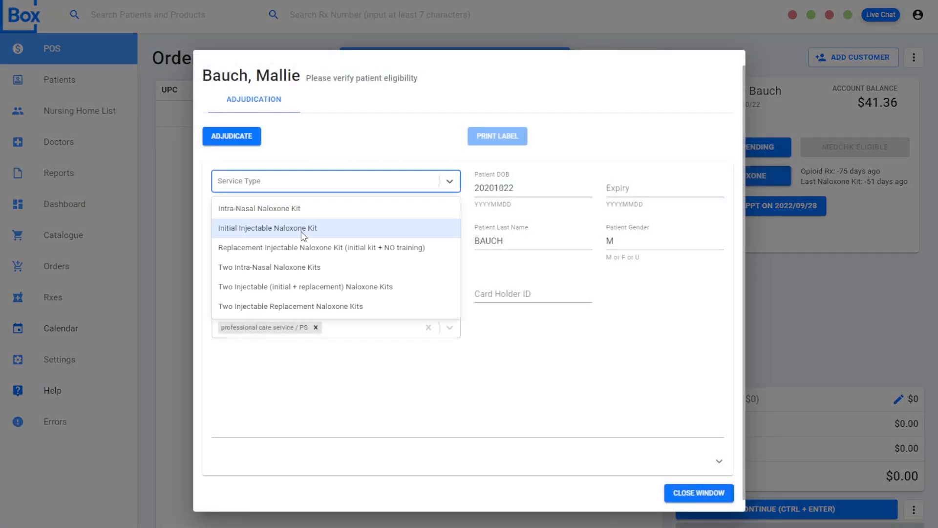
{"action": "left_click", "coordinate": [304, 215]}
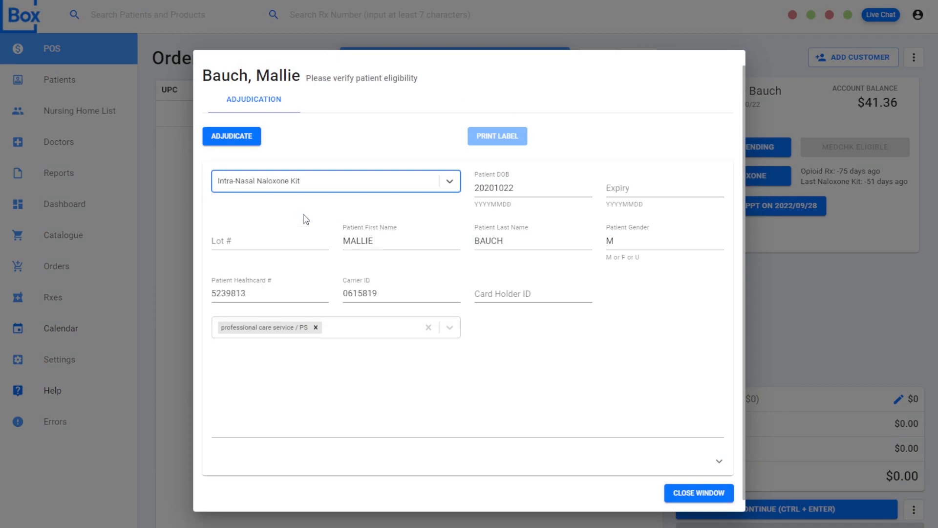
{"action": "left_click", "coordinate": [285, 246]}
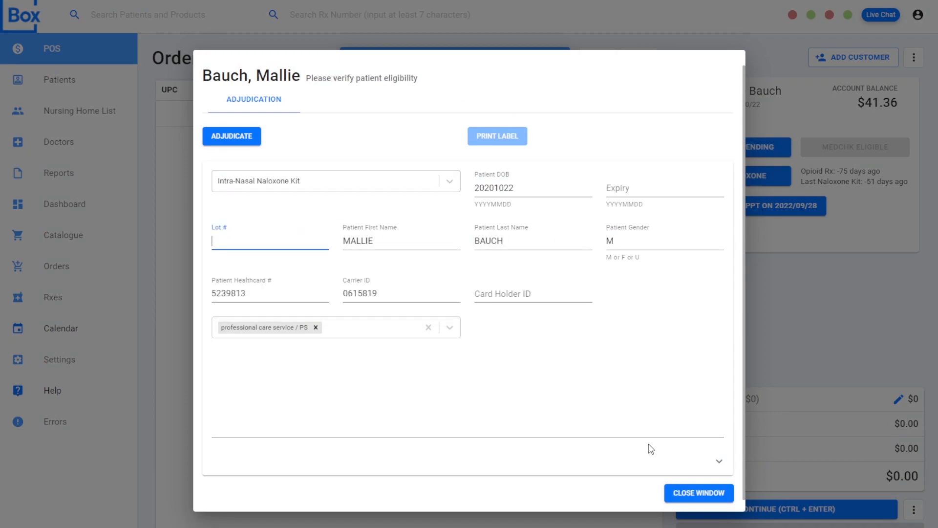
{"action": "left_click", "coordinate": [241, 137]}
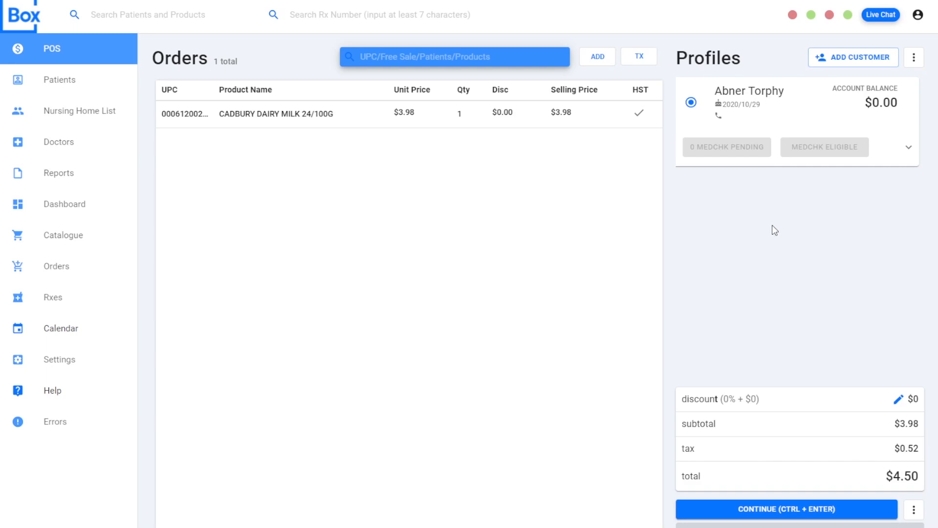
- Continue the chocolate order to payment and split it between 2.00 in cash and the remaining 2.50 on credit card
{"action": "left_click", "coordinate": [798, 509]}
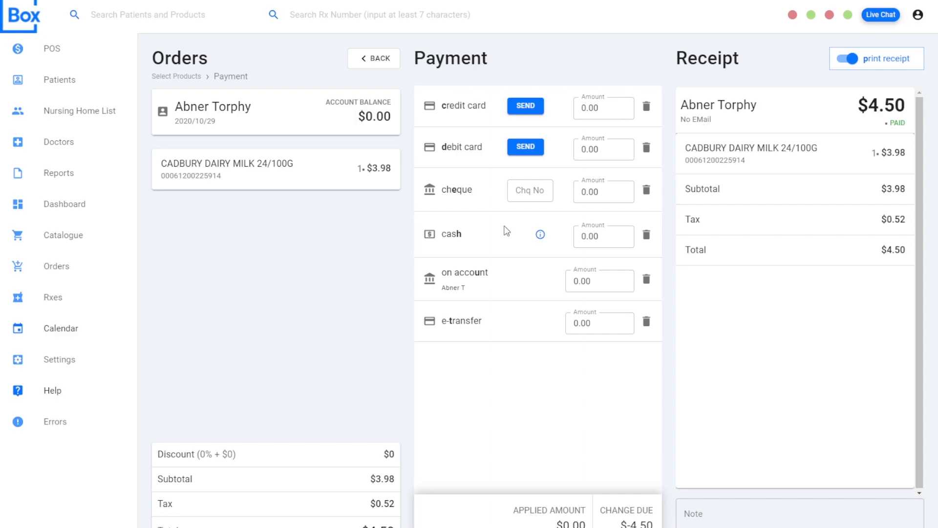
{"action": "left_click", "coordinate": [609, 240]}
{"action": "type", "text": "2.00"}
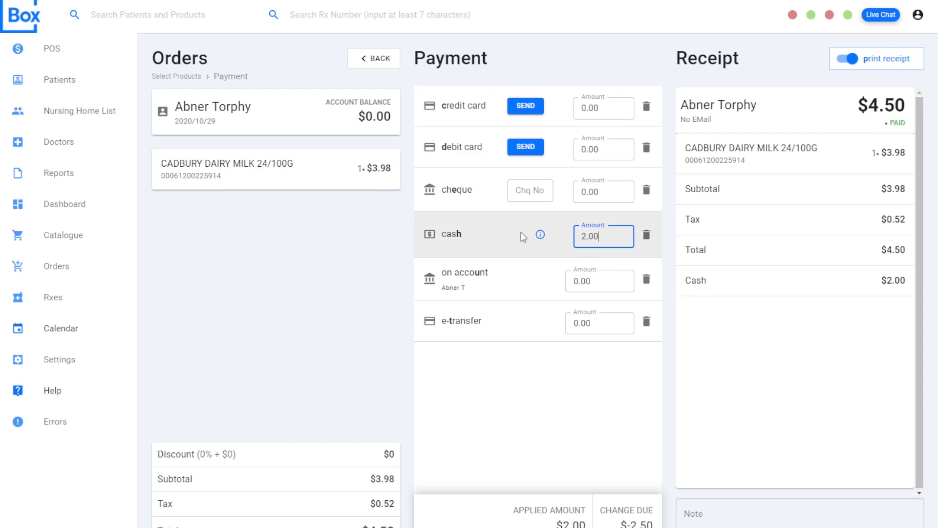
{"action": "left_click", "coordinate": [470, 97]}
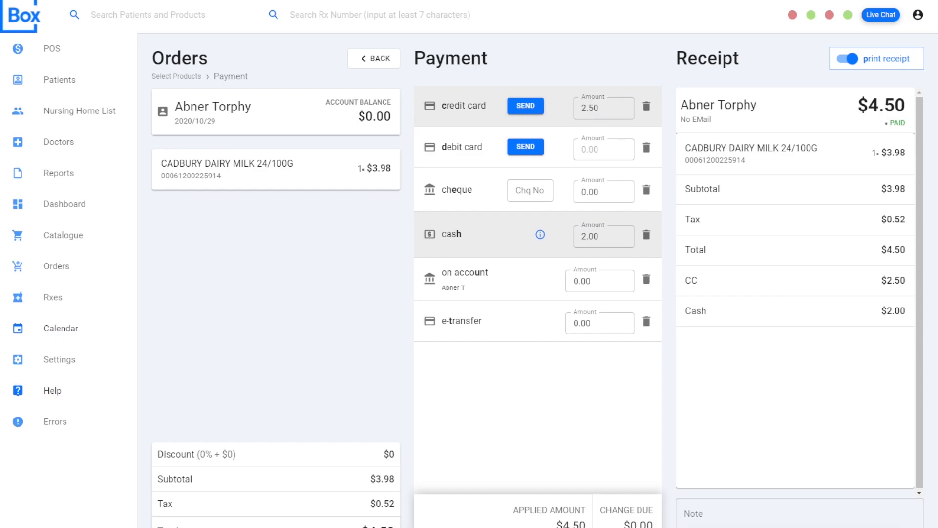
- Add the note "Bought chocolate" to the order and save it as an unpaid transaction
{"action": "left_click", "coordinate": [729, 517]}
{"action": "type", "text": "Bought chocolate"}
{"action": "left_click", "coordinate": [915, 527]}
{"action": "left_click", "coordinate": [884, 521]}
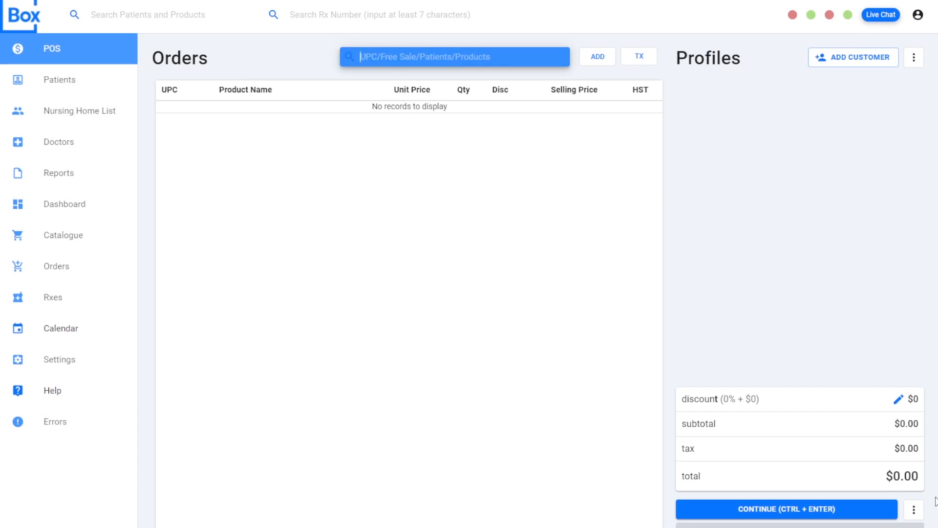
- View the list of unpaid transactions and close it
{"action": "left_click", "coordinate": [913, 510]}
{"action": "left_click", "coordinate": [859, 485]}
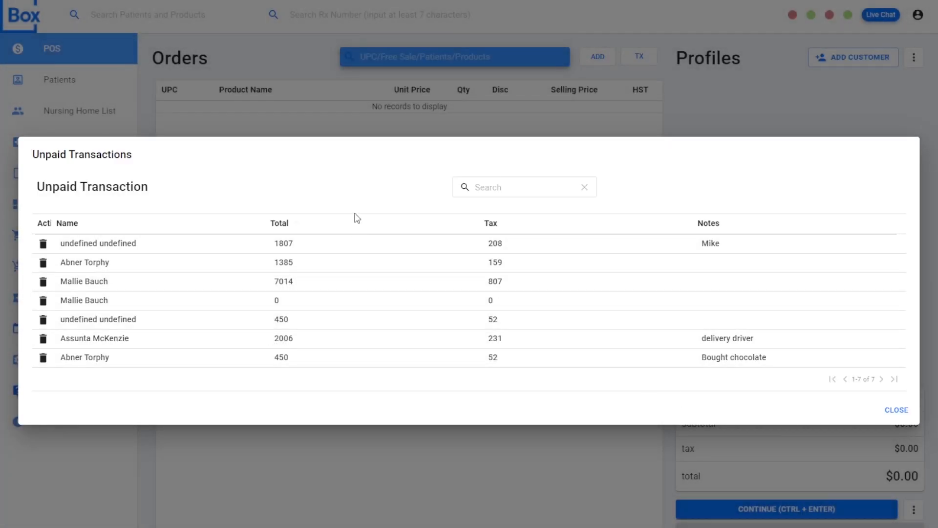
{"action": "left_click", "coordinate": [897, 411]}
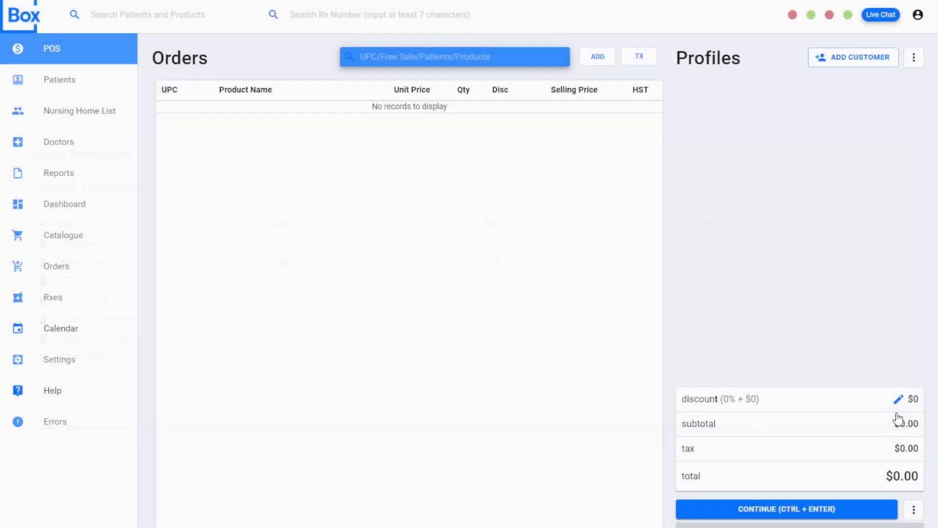
- Open the profile of the first patient listed and review the active prescription history, briefly filtering it by Created
{"action": "left_click", "coordinate": [75, 86]}
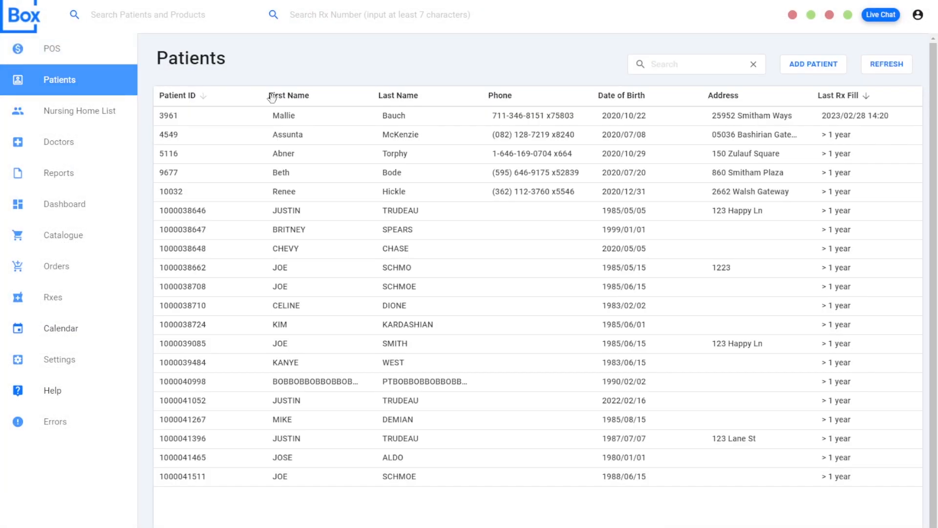
{"action": "left_click", "coordinate": [328, 123]}
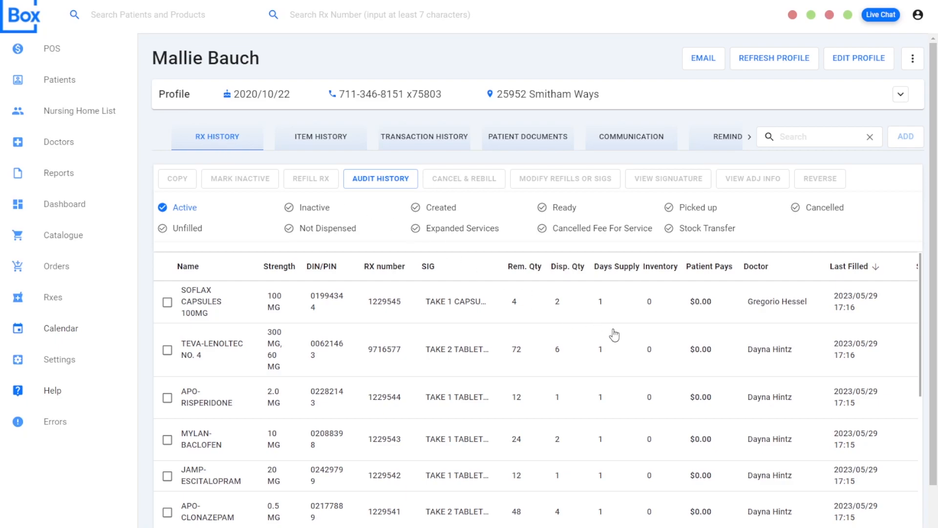
{"action": "scroll", "coordinate": [752, 341], "scroll_direction": "down", "scroll_amount": 6}
{"action": "scroll", "coordinate": [674, 372], "scroll_direction": "up", "scroll_amount": 6}
{"action": "left_click", "coordinate": [428, 211]}
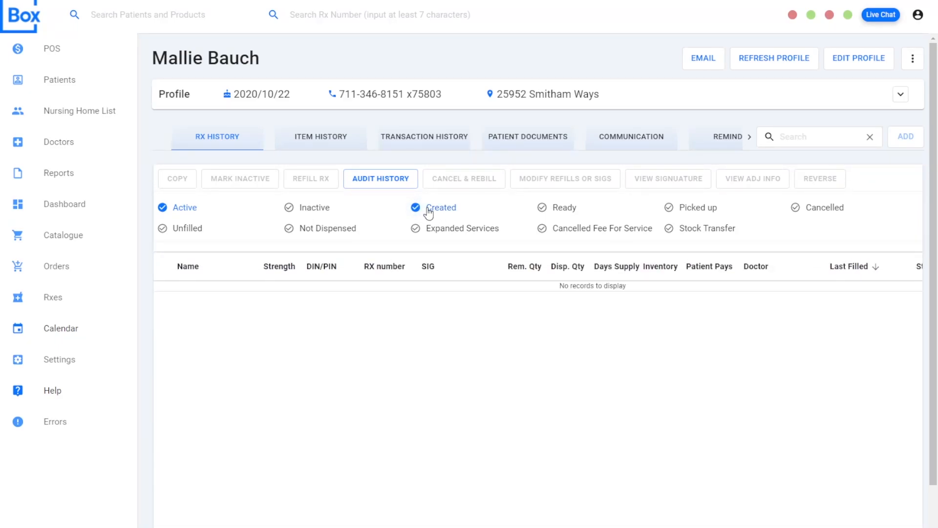
{"action": "left_click", "coordinate": [428, 210]}
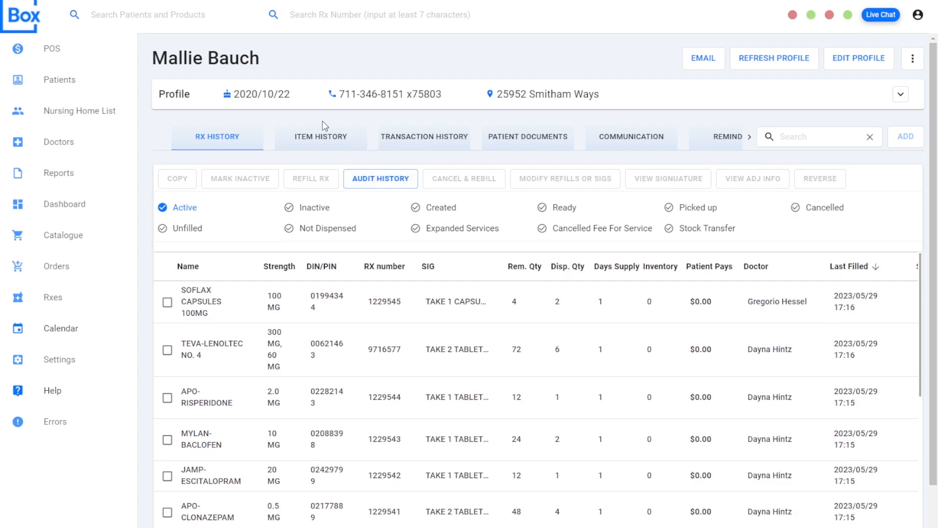
- Review the patient's item history and transaction history
{"action": "left_click", "coordinate": [322, 140]}
{"action": "left_click_drag", "start_coordinate": [391, 296], "coordinate": [389, 322]}
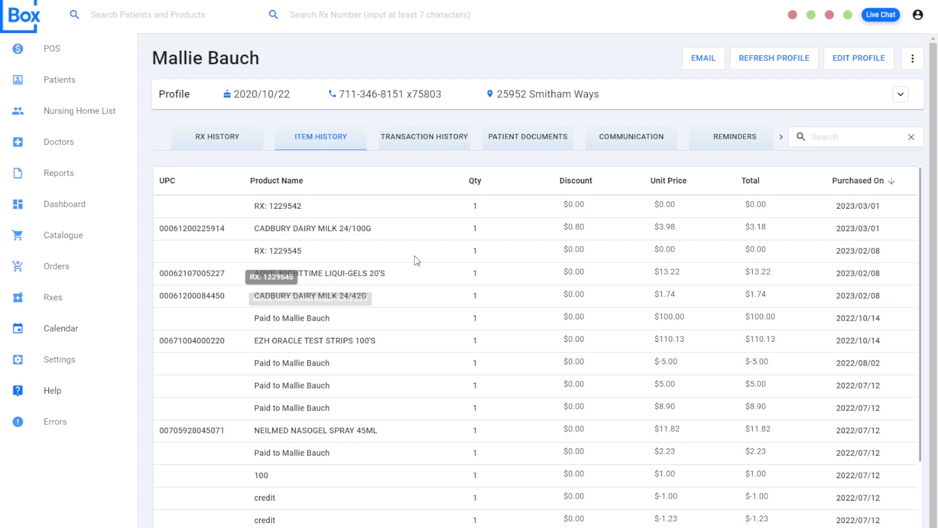
{"action": "left_click", "coordinate": [430, 143]}
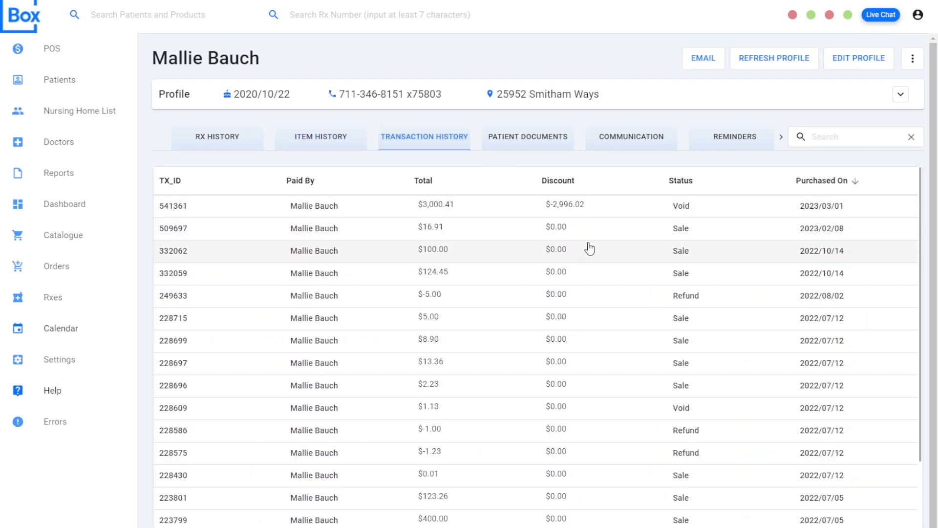
{"action": "scroll", "coordinate": [589, 371], "scroll_direction": "down", "scroll_amount": 2}
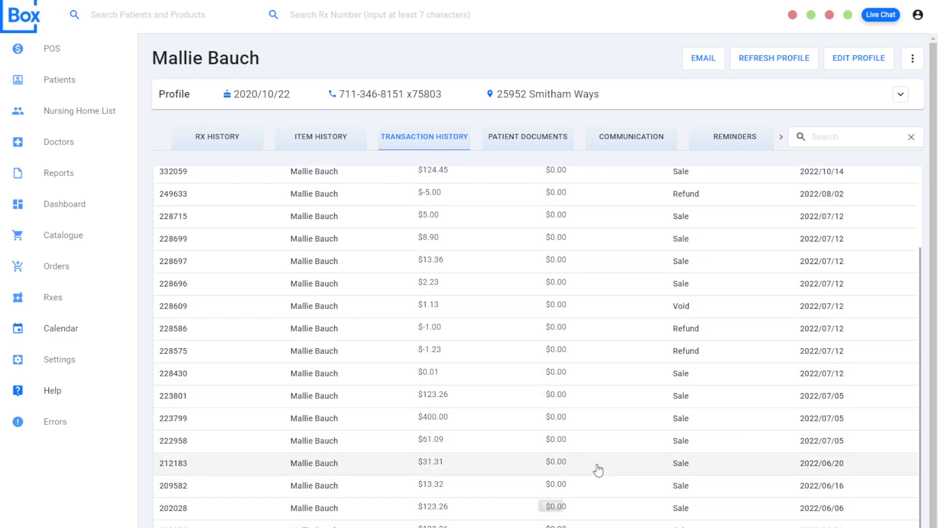
{"action": "scroll", "coordinate": [599, 475], "scroll_direction": "up", "scroll_amount": 2}
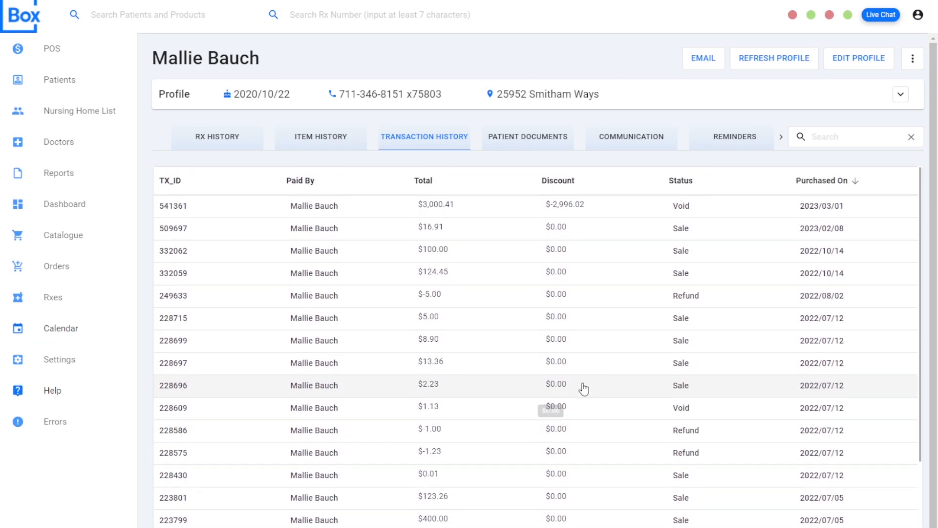
- View the details of the patient's 2023/03/01 transaction, close them, and open the details of the 2023/02/08 sale
{"action": "left_click", "coordinate": [561, 210]}
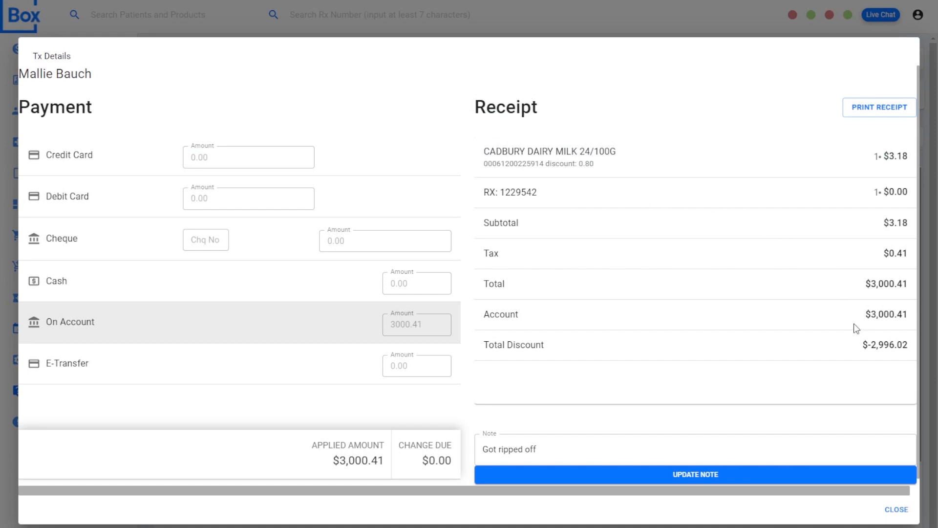
{"action": "left_click", "coordinate": [895, 510]}
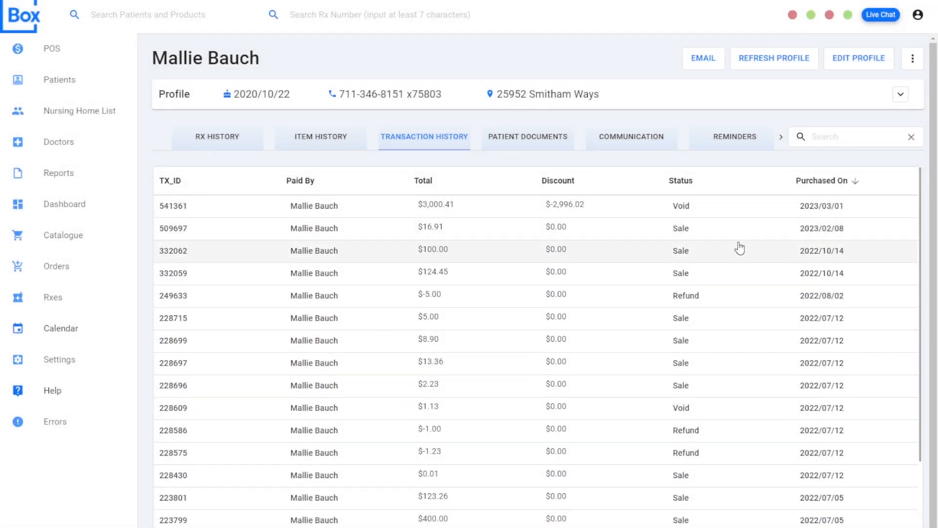
{"action": "left_click", "coordinate": [587, 232]}
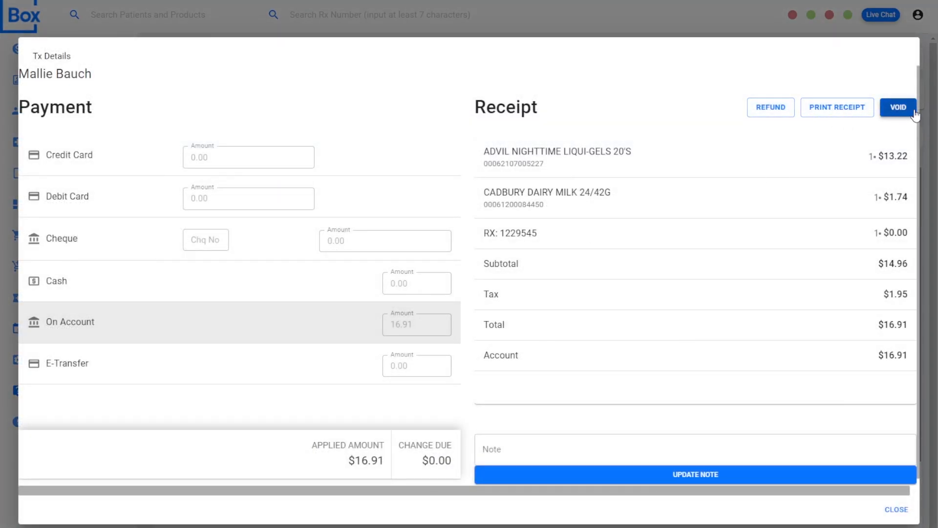
- Close the transaction details and open the patient's MedsCheck Annual document created 2023/02/17
{"action": "left_click", "coordinate": [907, 509]}
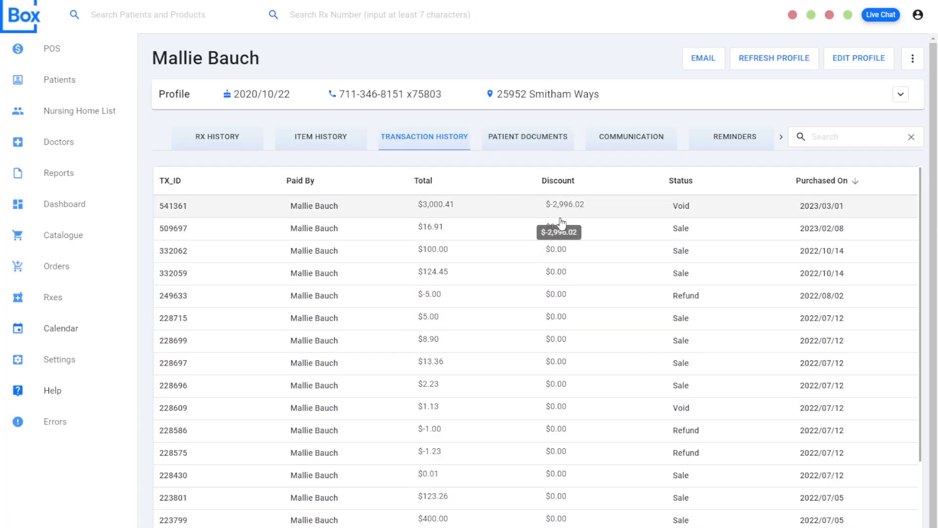
{"action": "left_click", "coordinate": [537, 141]}
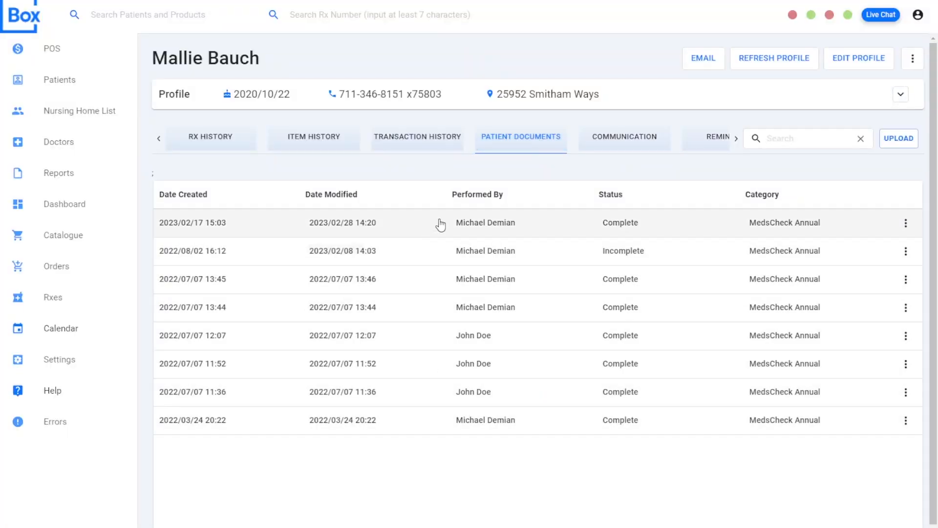
{"action": "left_click", "coordinate": [545, 227]}
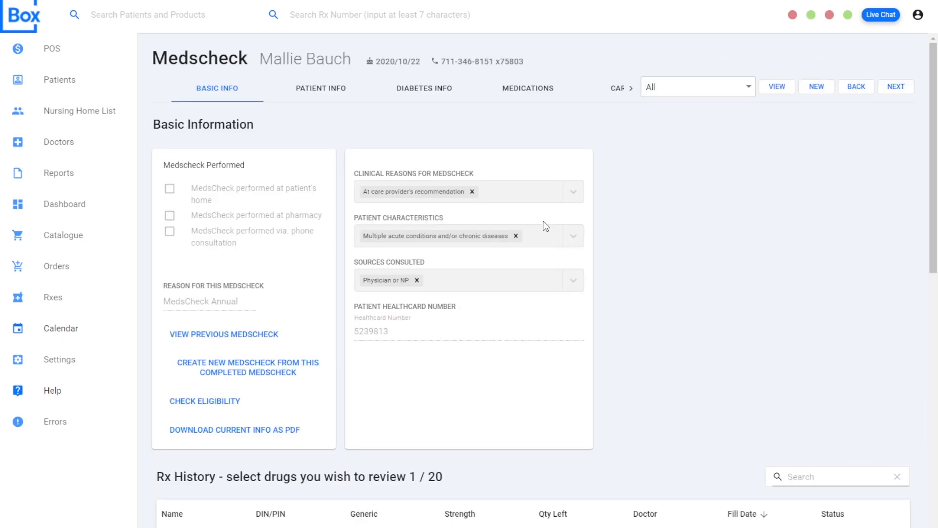
- Review the completed MedsCheck's patient info, diabetes info, medications, care plan, and finalize and sign sections
{"action": "left_click", "coordinate": [334, 93]}
{"action": "left_click", "coordinate": [425, 90]}
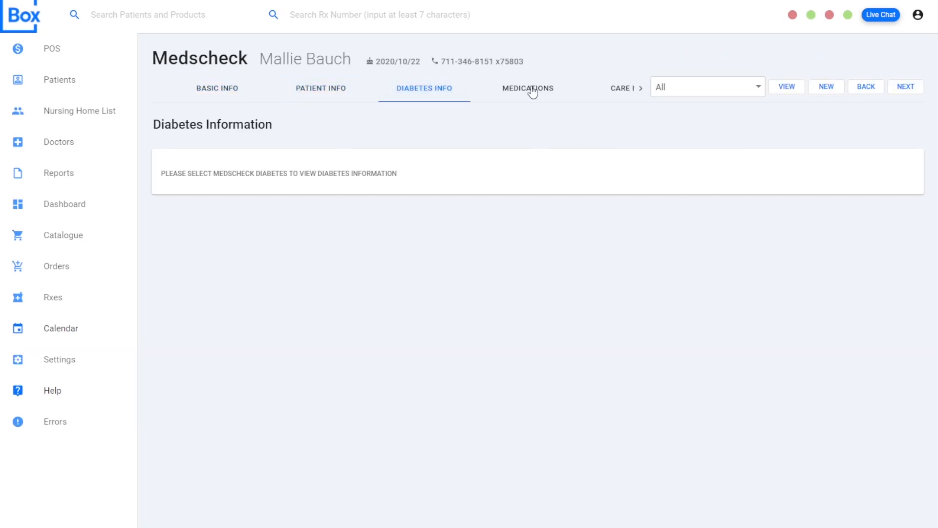
{"action": "left_click", "coordinate": [529, 89]}
{"action": "left_click", "coordinate": [623, 89]}
{"action": "left_click", "coordinate": [642, 91]}
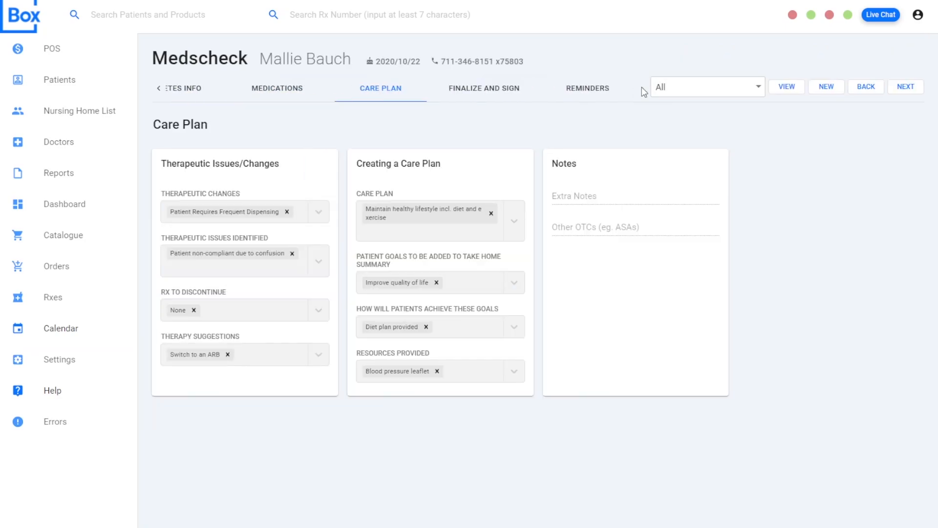
{"action": "left_click", "coordinate": [508, 91]}
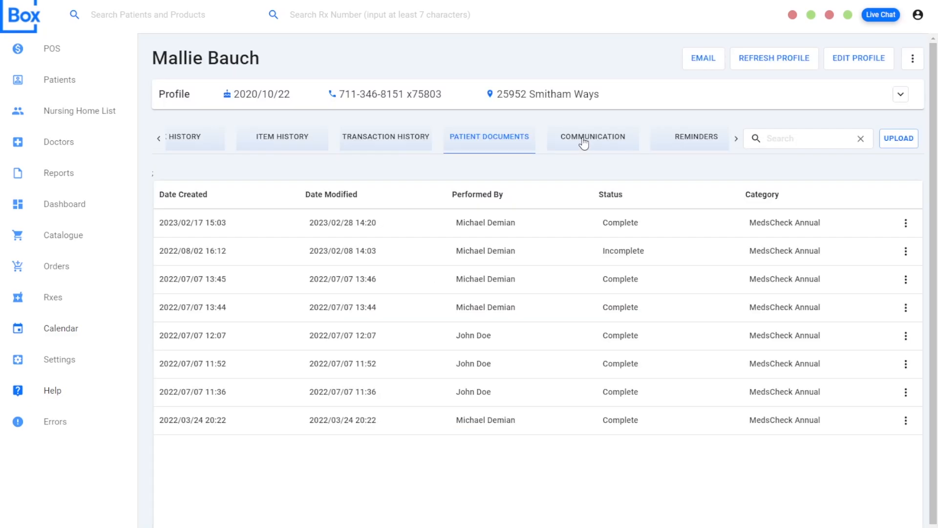
- Review the existing note in the patient's communication history, then open a blank new note and cancel it
{"action": "left_click", "coordinate": [583, 139]}
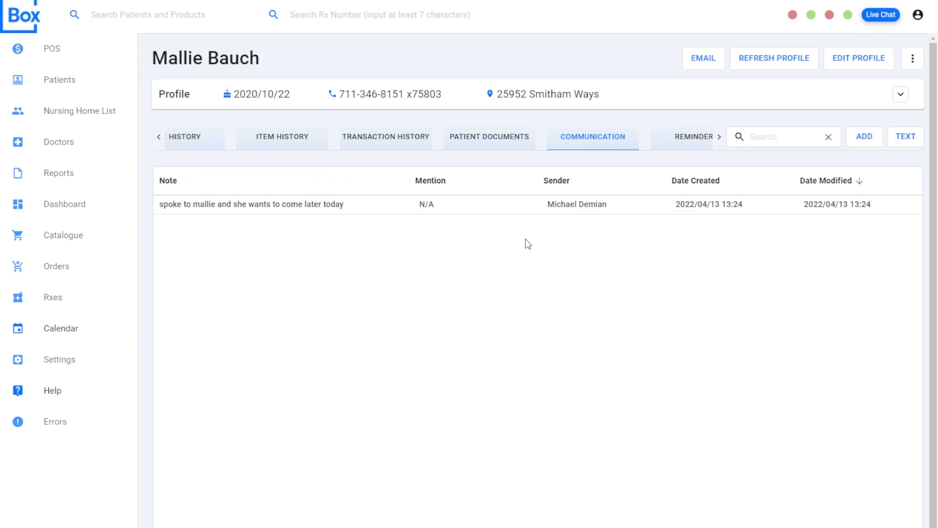
{"action": "left_click", "coordinate": [263, 206]}
{"action": "left_click", "coordinate": [263, 205]}
{"action": "left_click", "coordinate": [861, 139]}
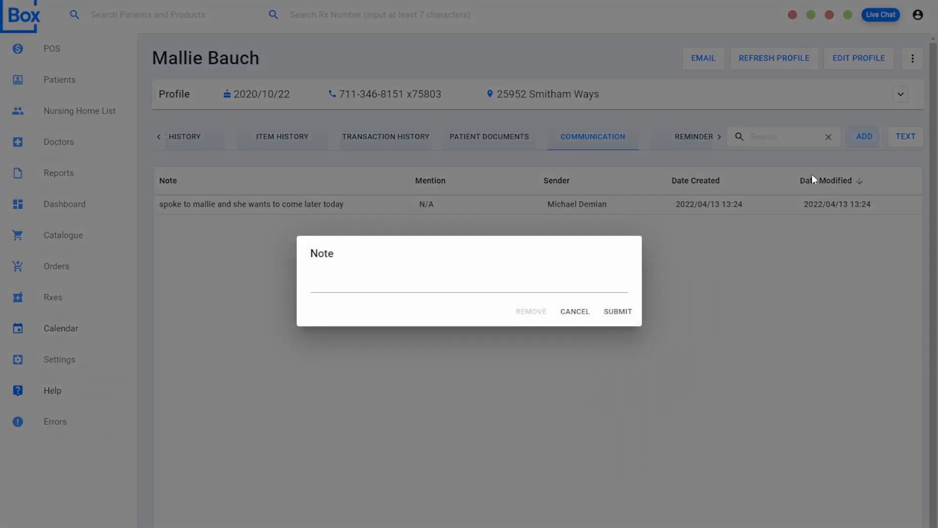
{"action": "left_click", "coordinate": [573, 314]}
- View the text message form for the patient's order pickup and go to the patient's reminders
{"action": "left_click", "coordinate": [902, 141]}
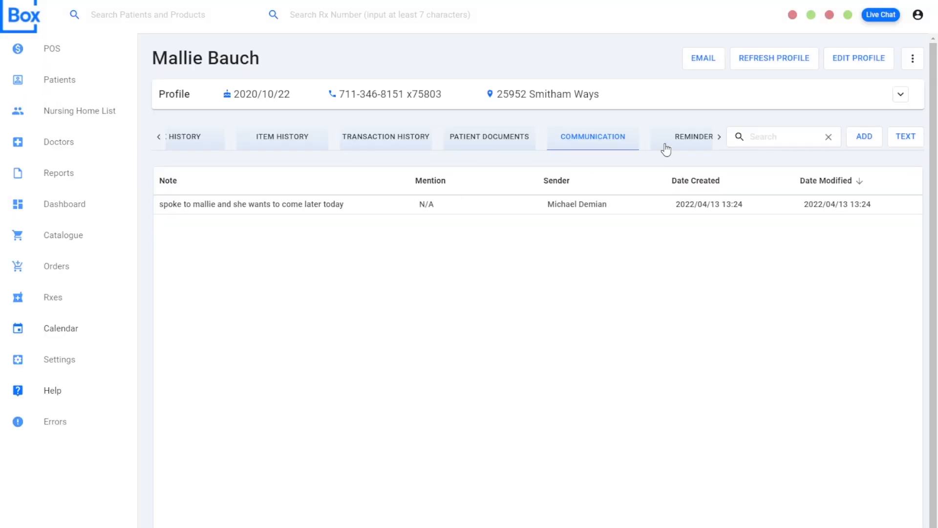
{"action": "left_click", "coordinate": [686, 138]}
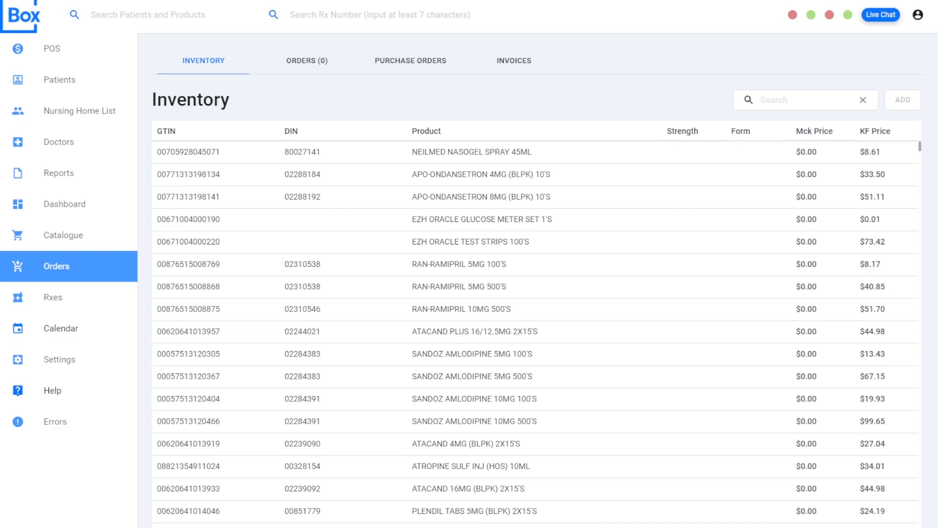
- Open the prescriptions list and try the Picked up, On Hold, Not Dispensed and Has Email quick filters
{"action": "left_click", "coordinate": [53, 297]}
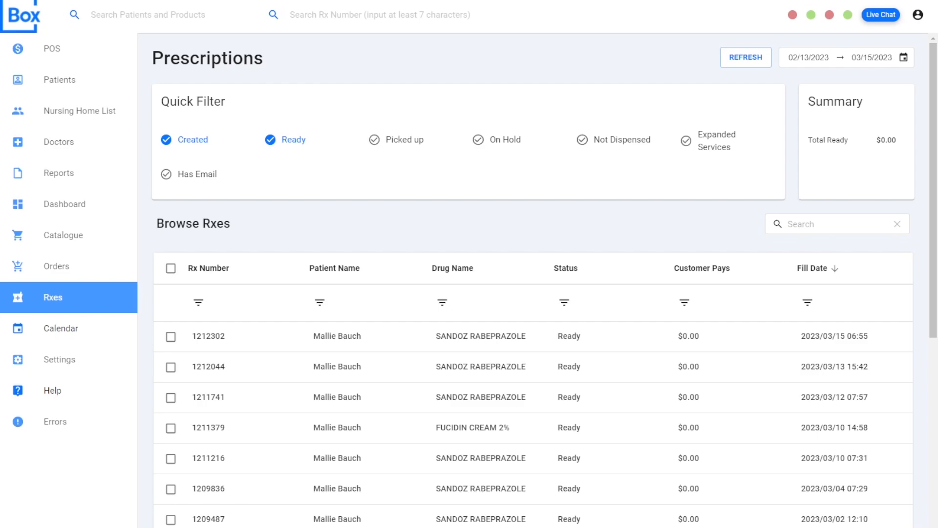
{"action": "left_click", "coordinate": [389, 146]}
{"action": "left_click", "coordinate": [488, 145]}
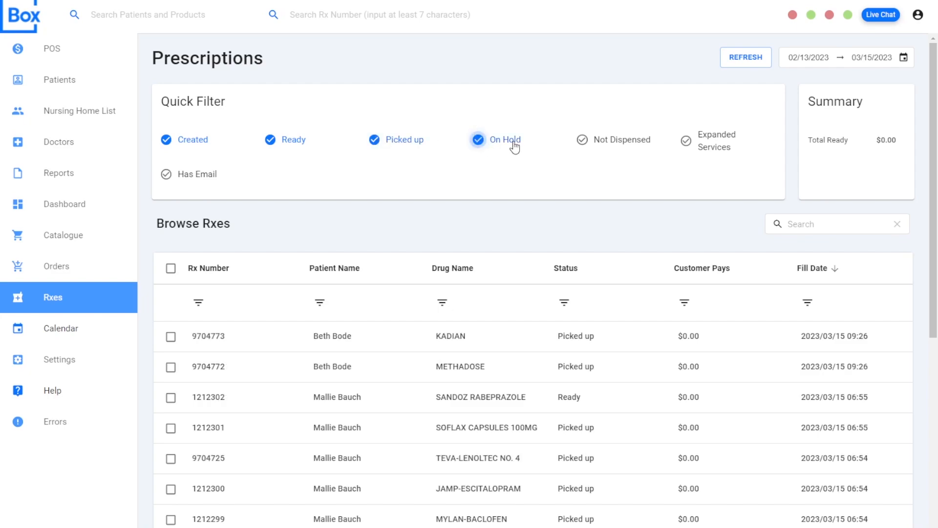
{"action": "left_click", "coordinate": [597, 146]}
{"action": "left_click", "coordinate": [495, 145]}
{"action": "left_click", "coordinate": [402, 146]}
{"action": "left_click", "coordinate": [199, 176]}
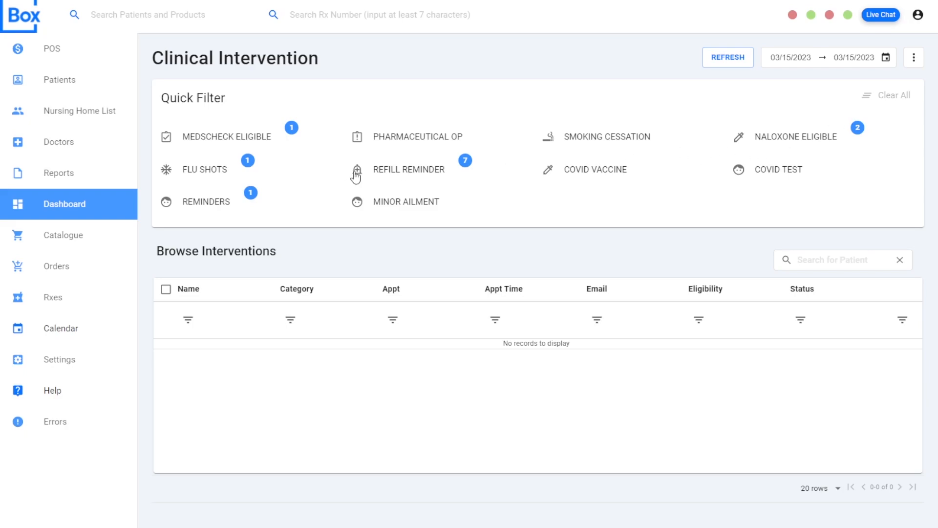
- Filter the clinical interventions by MedsCheck Eligible, open the listed patient's incomplete MedsCheck and review its basic information and Rx history
{"action": "left_click", "coordinate": [227, 138]}
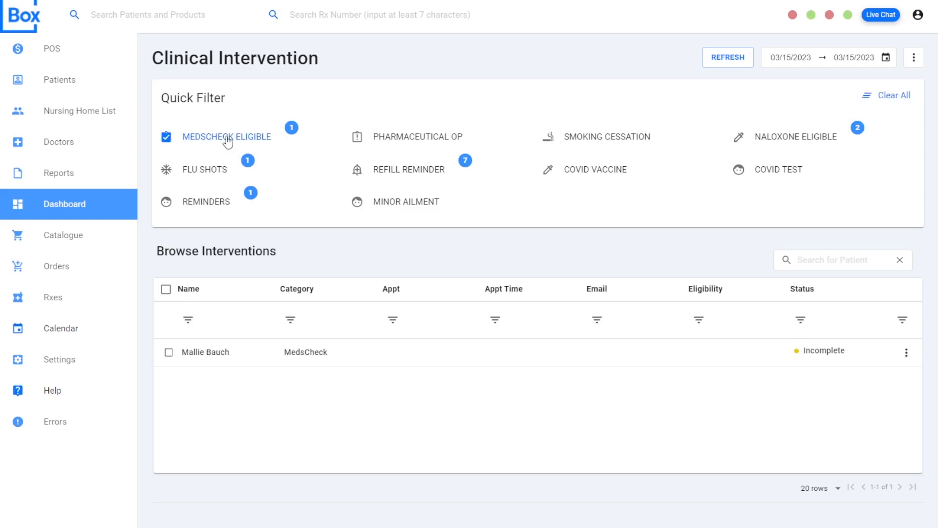
{"action": "left_click", "coordinate": [280, 359]}
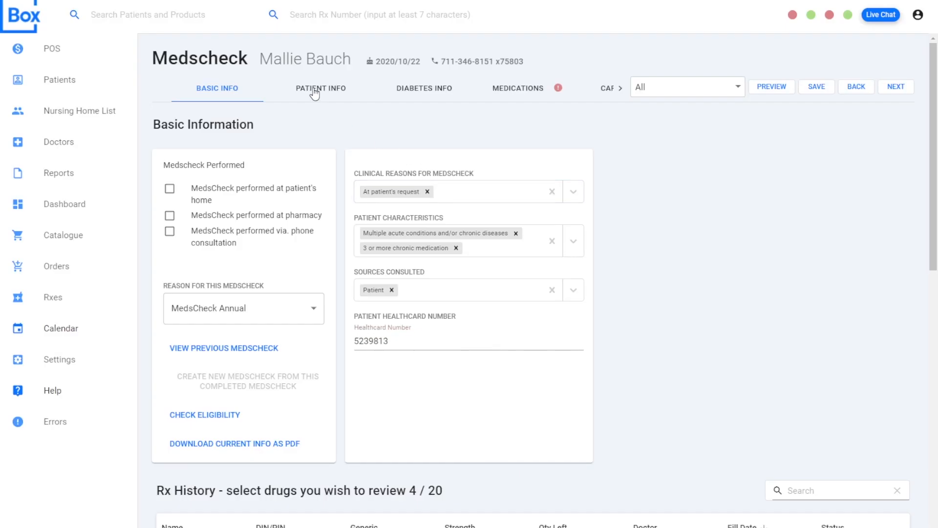
{"action": "left_click", "coordinate": [618, 91]}
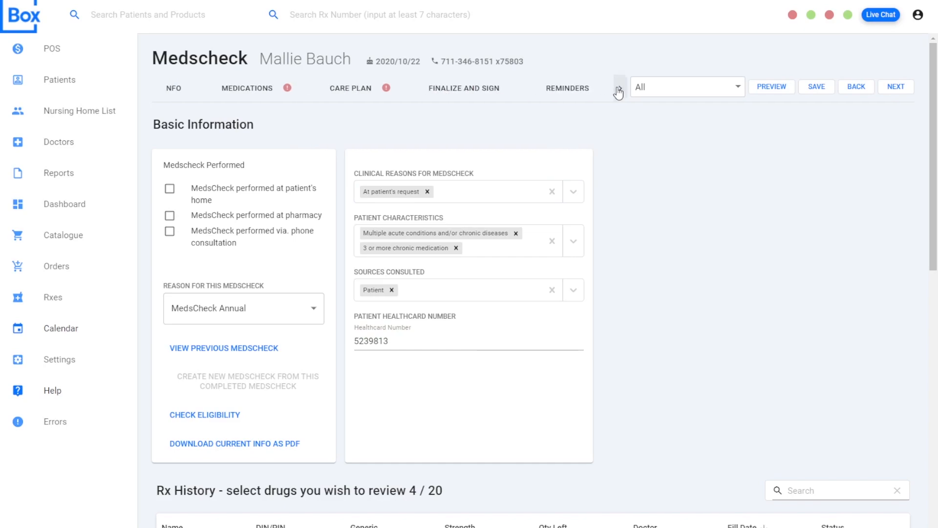
{"action": "scroll", "coordinate": [563, 339], "scroll_direction": "down", "scroll_amount": 3}
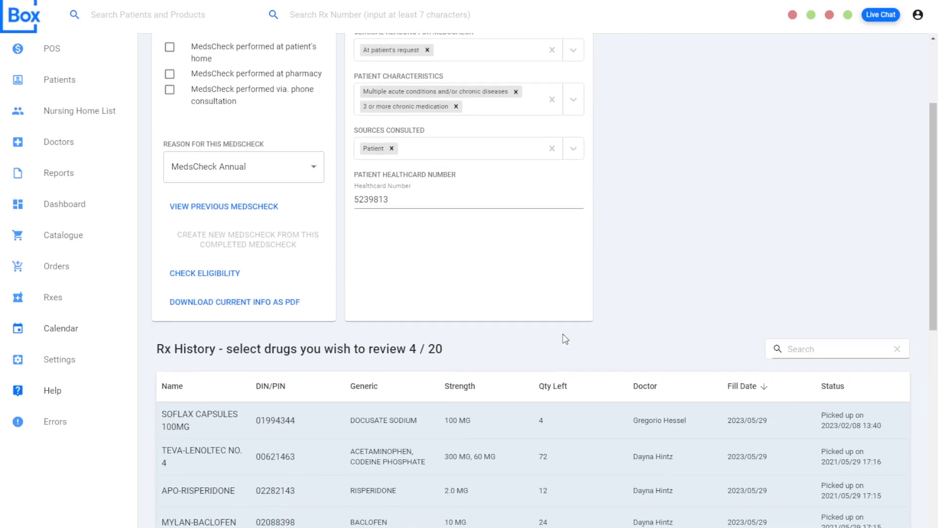
{"action": "scroll", "coordinate": [565, 339], "scroll_direction": "up", "scroll_amount": 3}
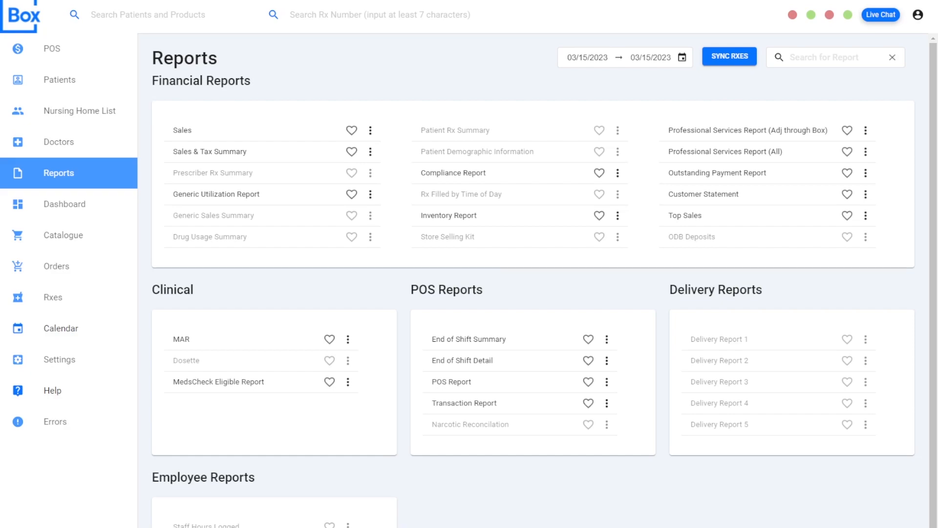
- Look through the available financial, clinical, POS, delivery and employee reports
{"action": "scroll", "coordinate": [714, 163], "scroll_direction": "down", "scroll_amount": 1}
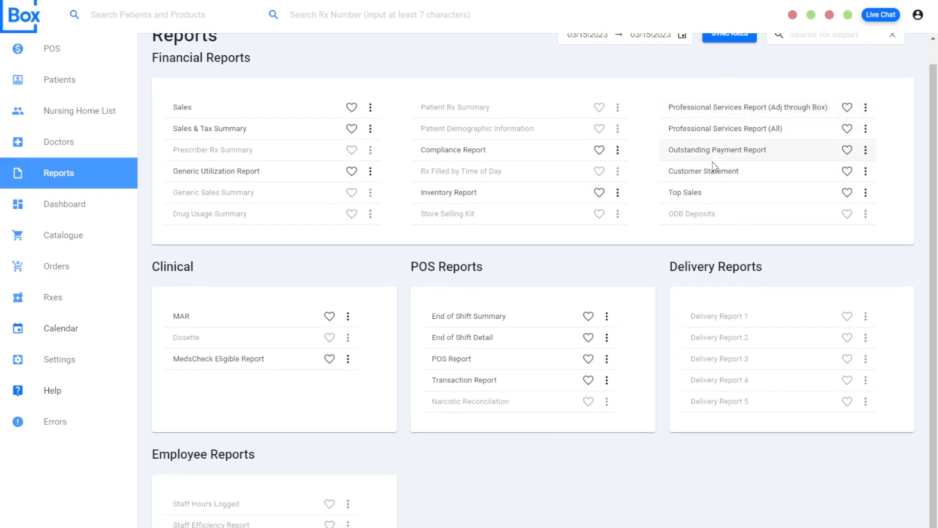
{"action": "scroll", "coordinate": [440, 288], "scroll_direction": "up", "scroll_amount": 1}
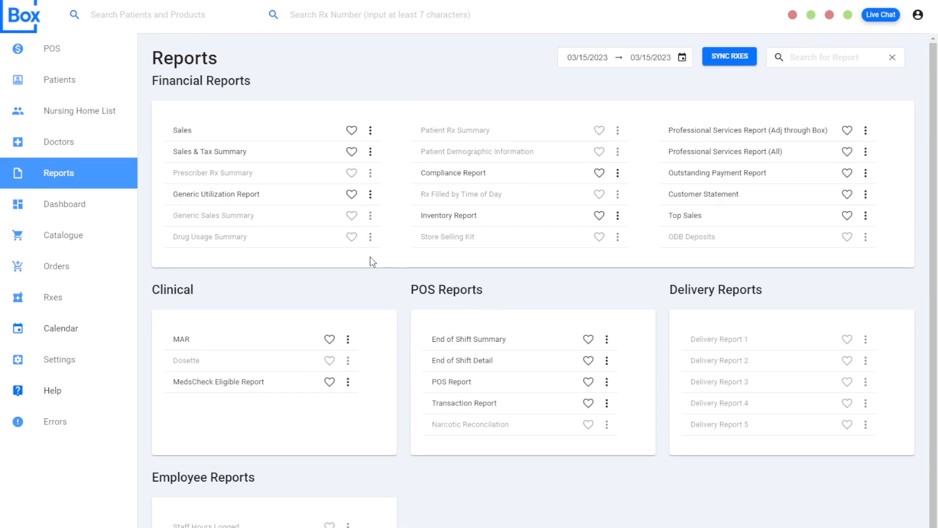
{"action": "scroll", "coordinate": [719, 198], "scroll_direction": "down", "scroll_amount": 1}
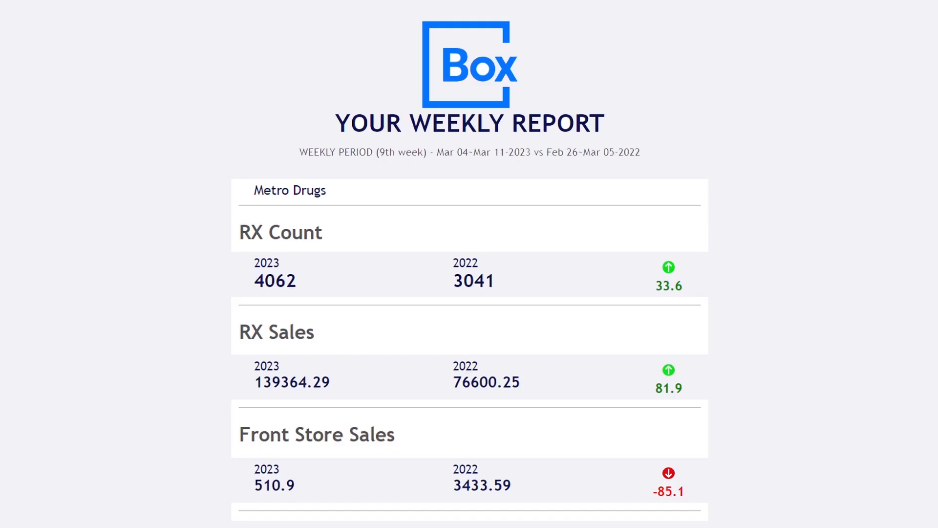